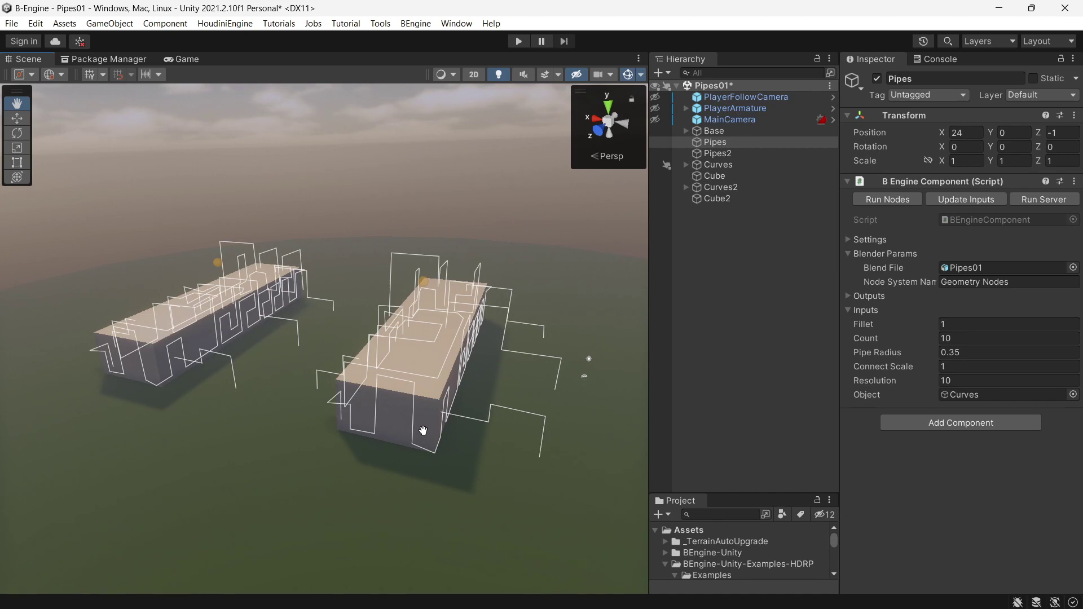
- Launch the background Blender server via Run Server on the B Engine Component
{"action": "right_click_drag", "start_coordinate": [423, 434], "coordinate": [425, 431]}
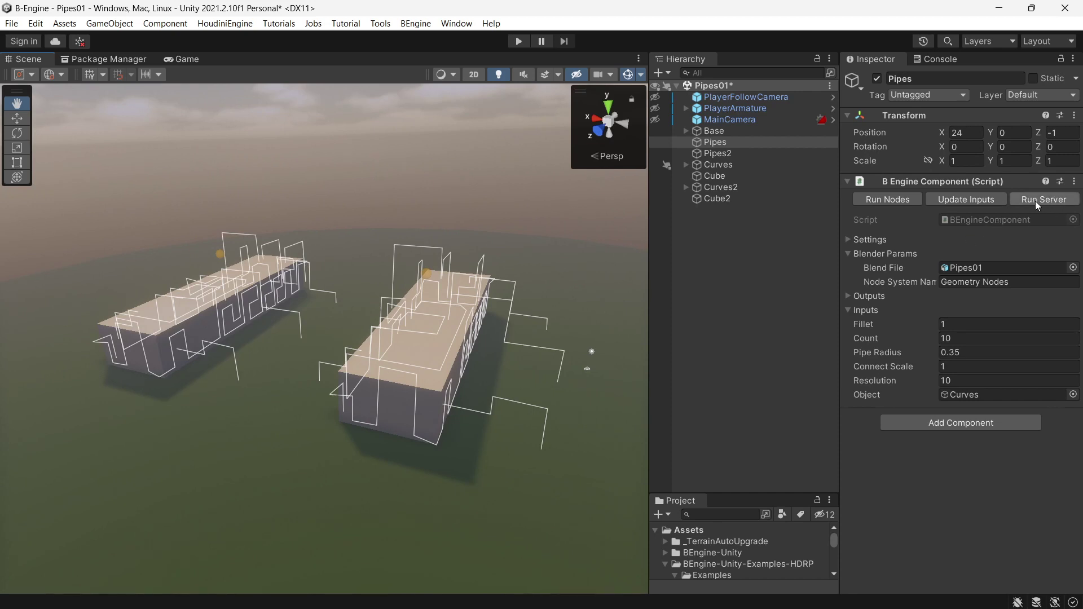
{"action": "left_click", "coordinate": [416, 23]}
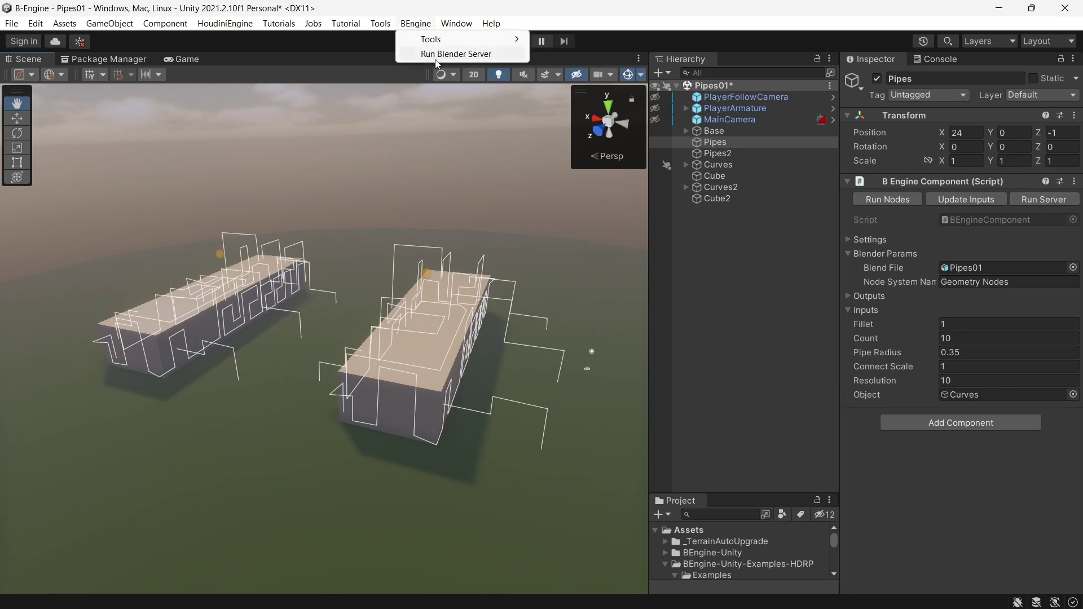
{"action": "left_click", "coordinate": [420, 24]}
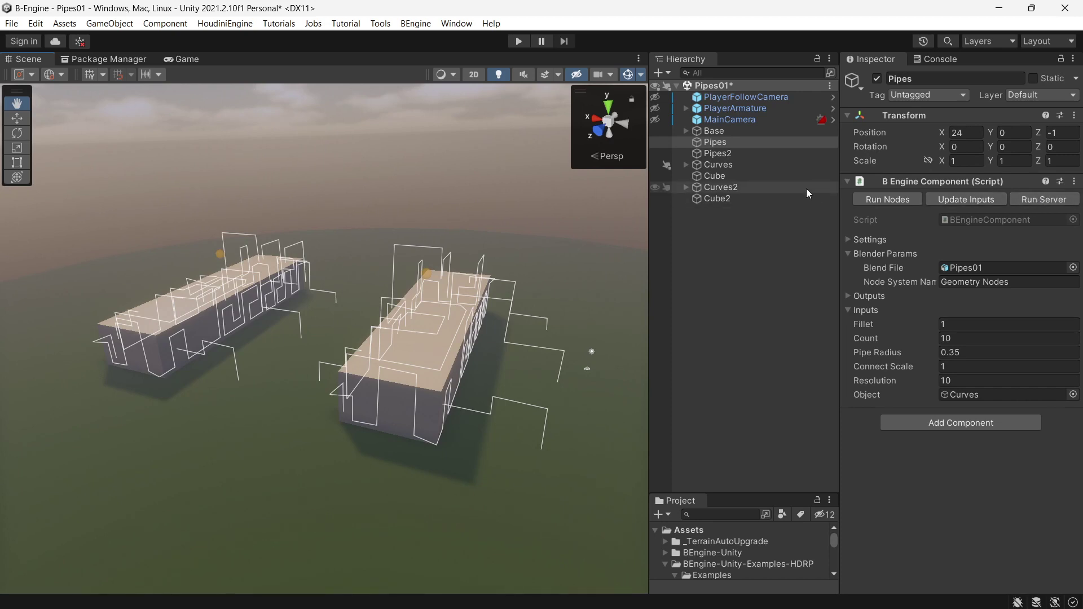
{"action": "left_click", "coordinate": [1039, 200]}
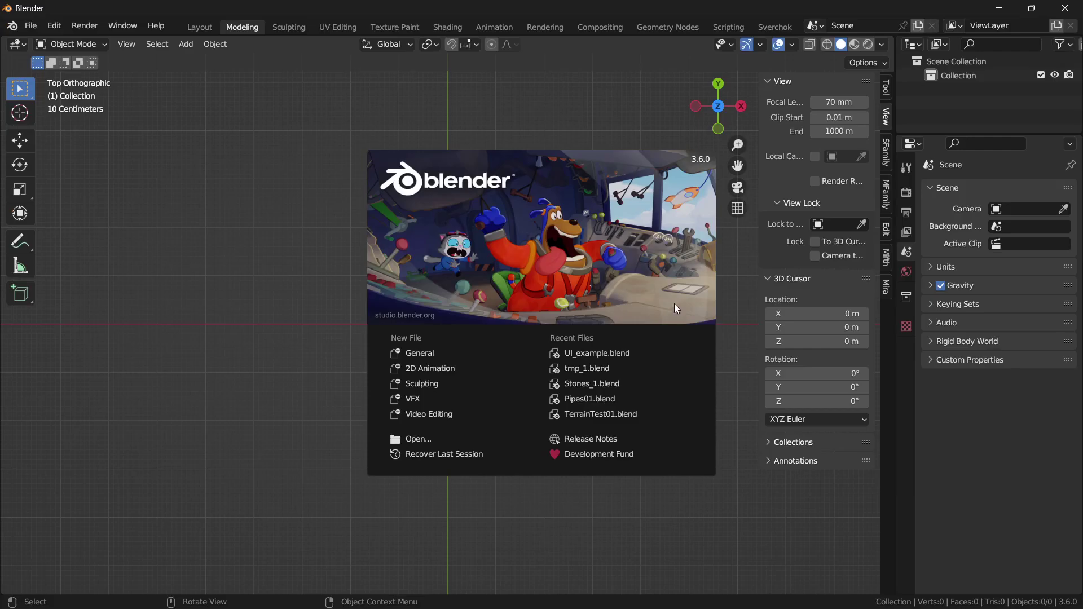
- Close Blender's splash screen, then view Unity's Pipes scene from above
{"action": "middle_click_drag", "start_coordinate": [570, 268], "coordinate": [472, 261]}
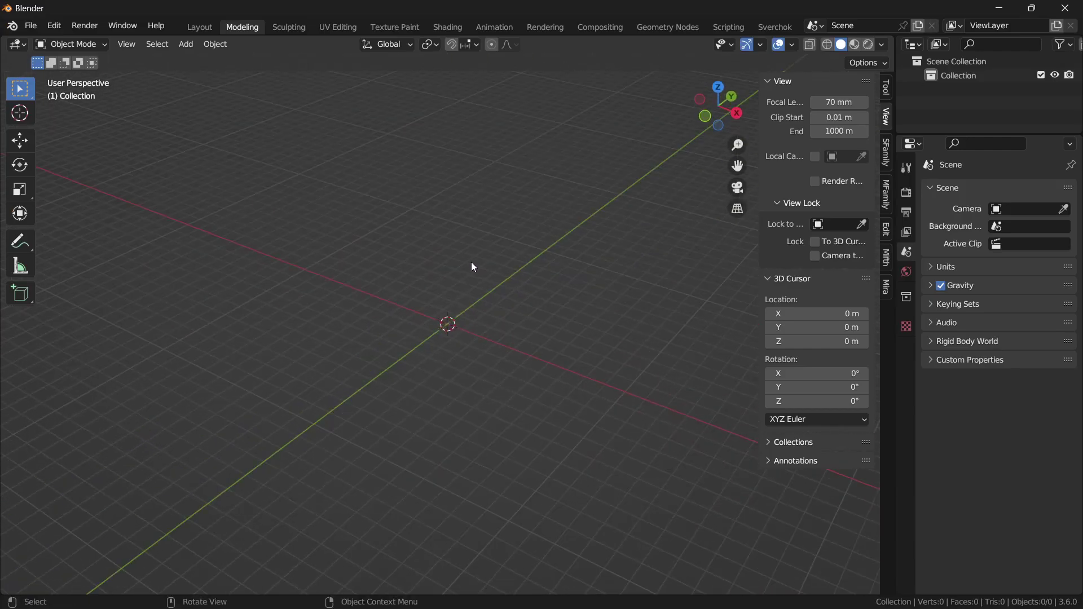
{"action": "key", "text": "alt+Tab"}
{"action": "left_click_drag", "start_coordinate": [425, 311], "coordinate": [518, 316], "text": "alt"}
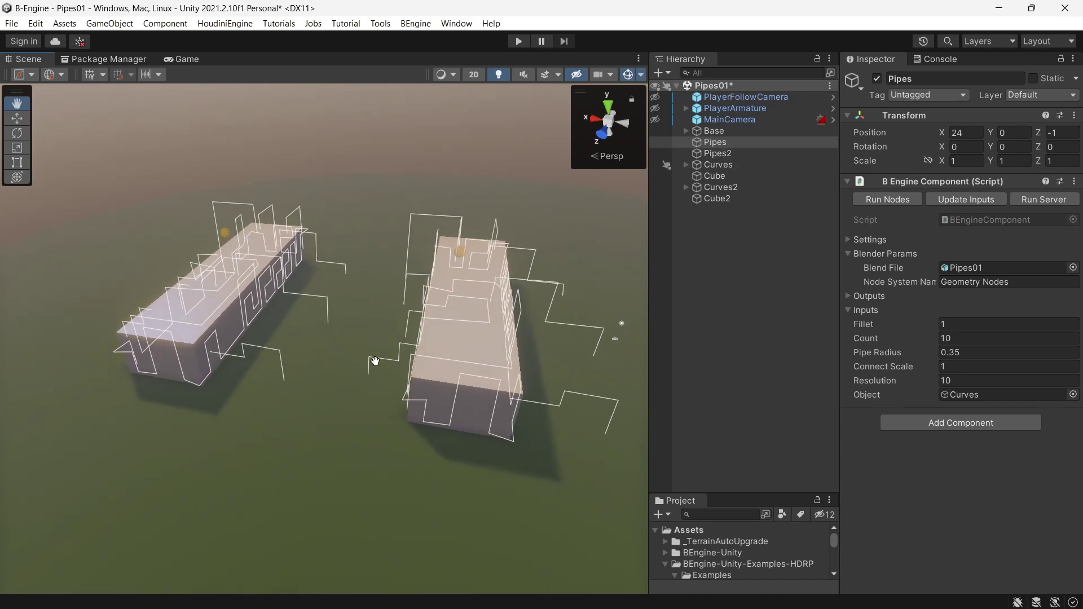
- Move Pipes2 along X from 63.43 to 64.5, then select both Pipes and Pipes2
{"action": "left_click", "coordinate": [726, 153]}
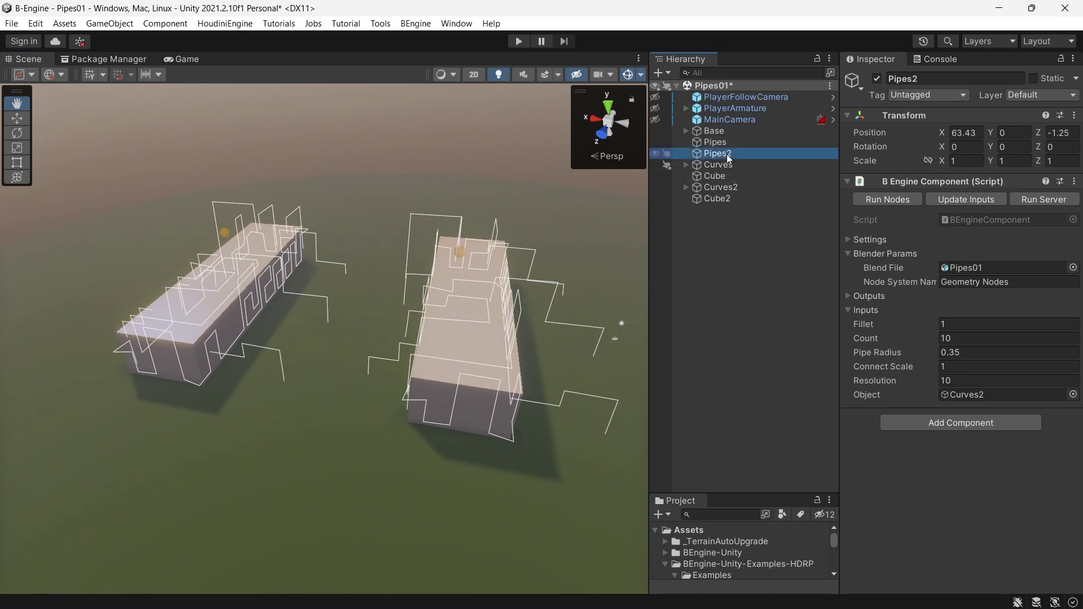
{"action": "left_click", "coordinate": [722, 143]}
{"action": "key", "text": "w"}
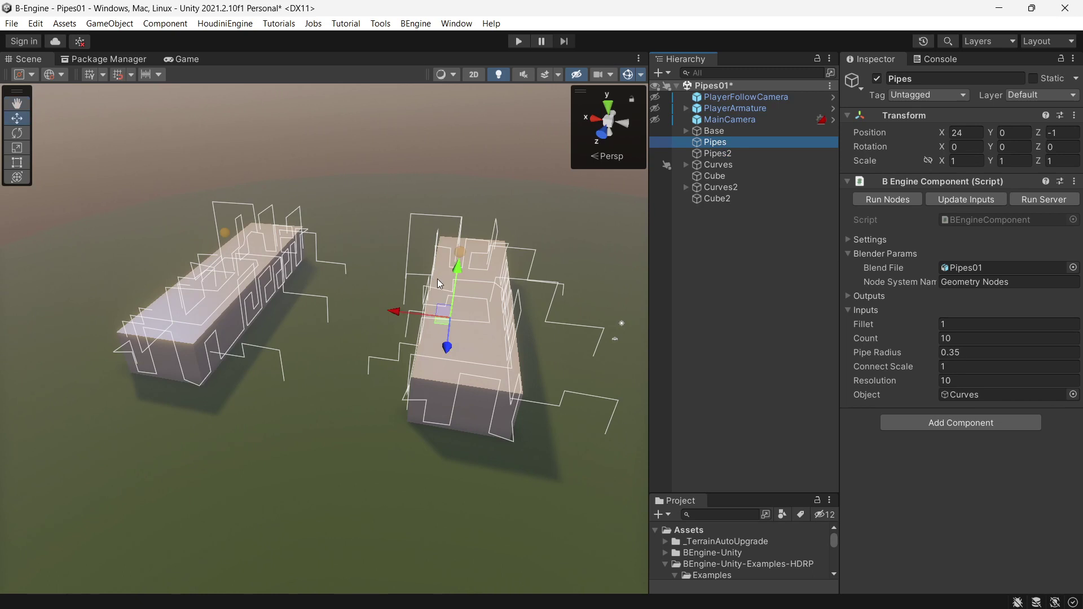
{"action": "left_click", "coordinate": [717, 153]}
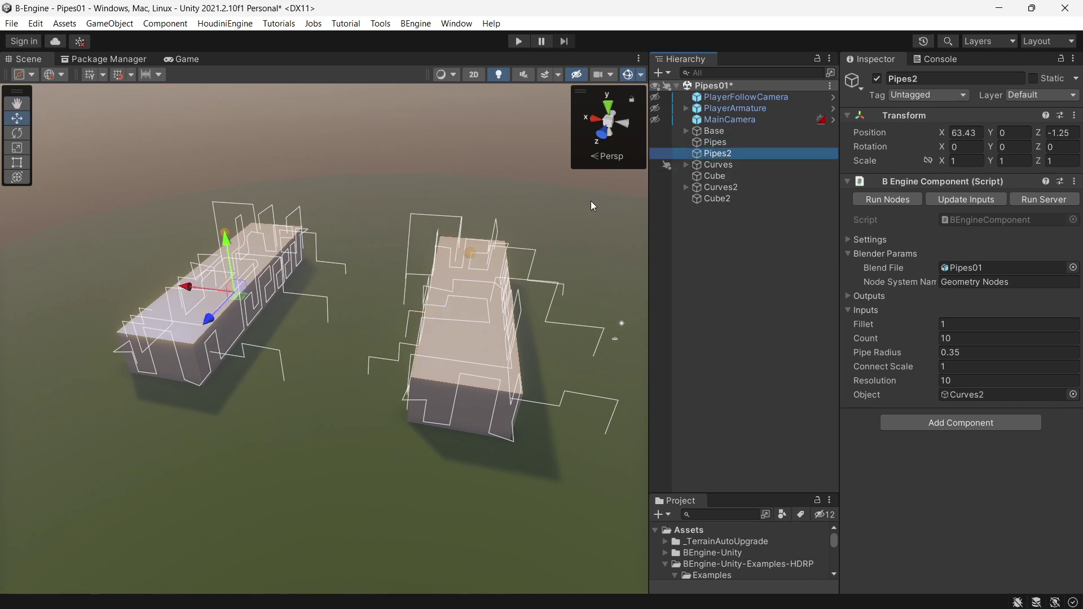
{"action": "left_click_drag", "start_coordinate": [204, 287], "coordinate": [200, 287]}
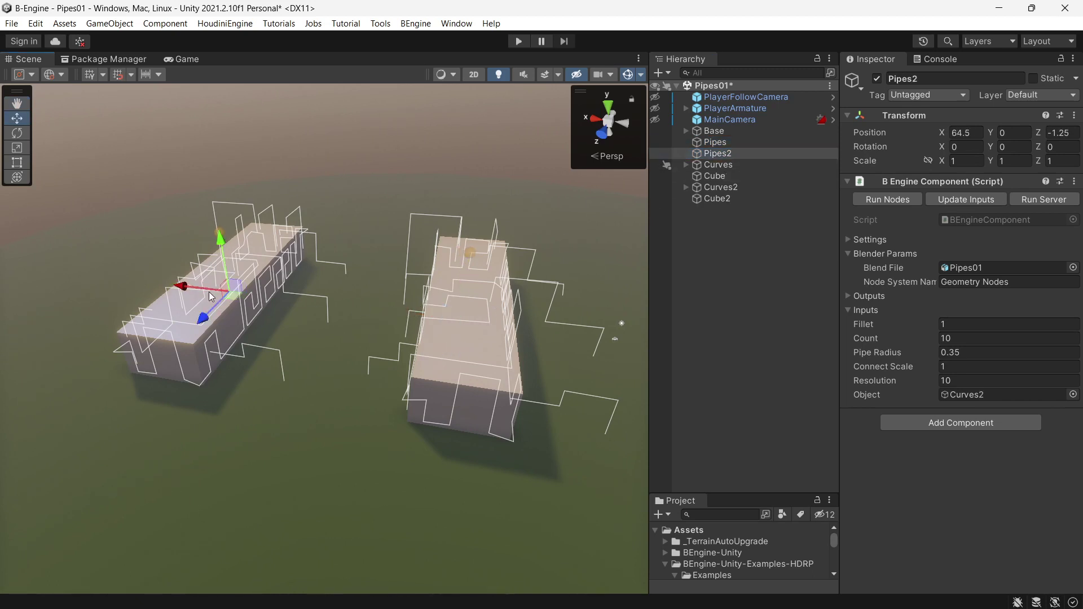
{"action": "left_click", "coordinate": [718, 142]}
{"action": "left_click", "coordinate": [724, 154], "text": "ctrl"}
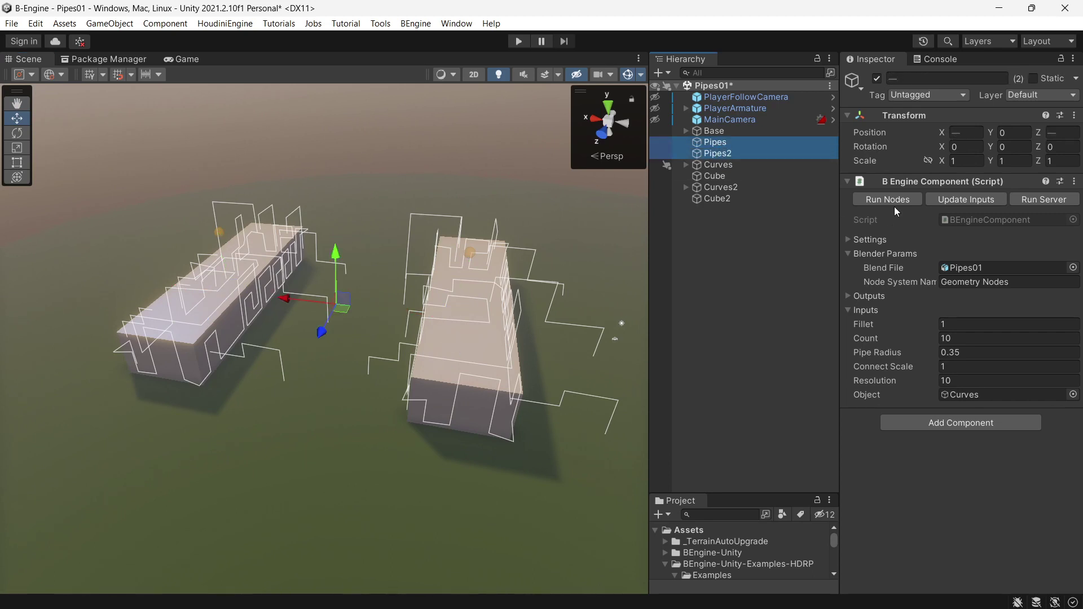
- Run Nodes on Pipes and Pipes2 to build their pipe meshes, then collapse and reselect both
{"action": "left_click", "coordinate": [881, 201]}
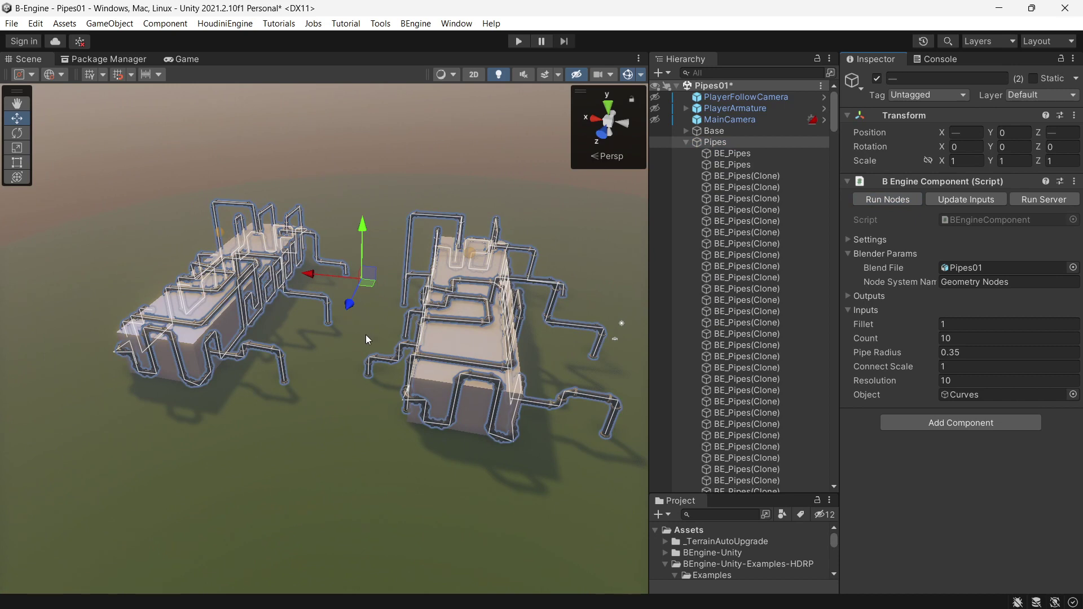
{"action": "left_click", "coordinate": [685, 142]}
{"action": "left_click", "coordinate": [686, 153]}
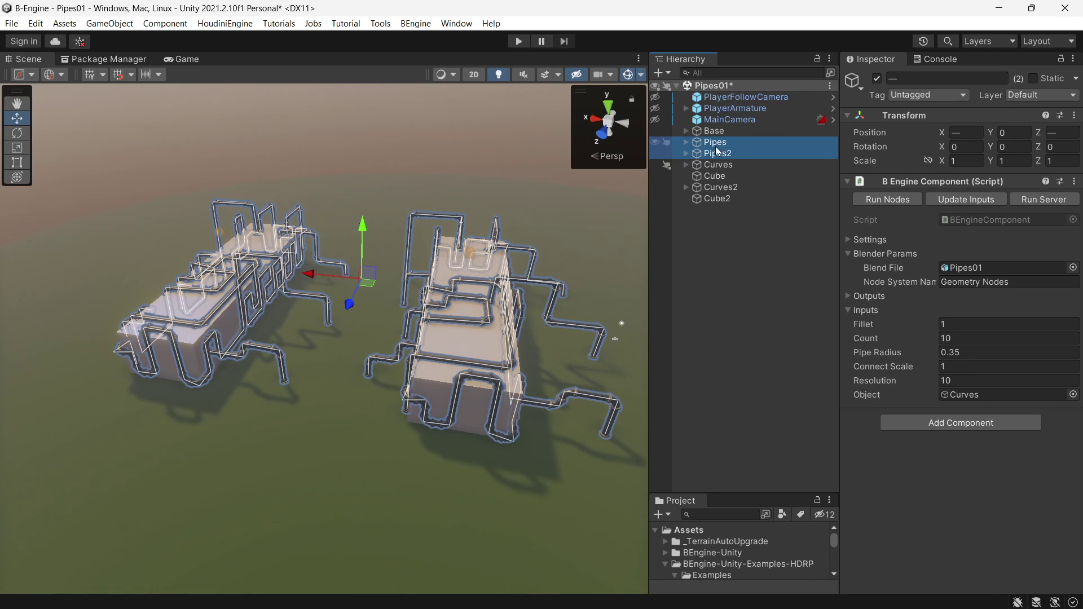
{"action": "left_click", "coordinate": [717, 144]}
{"action": "left_click", "coordinate": [716, 153]}
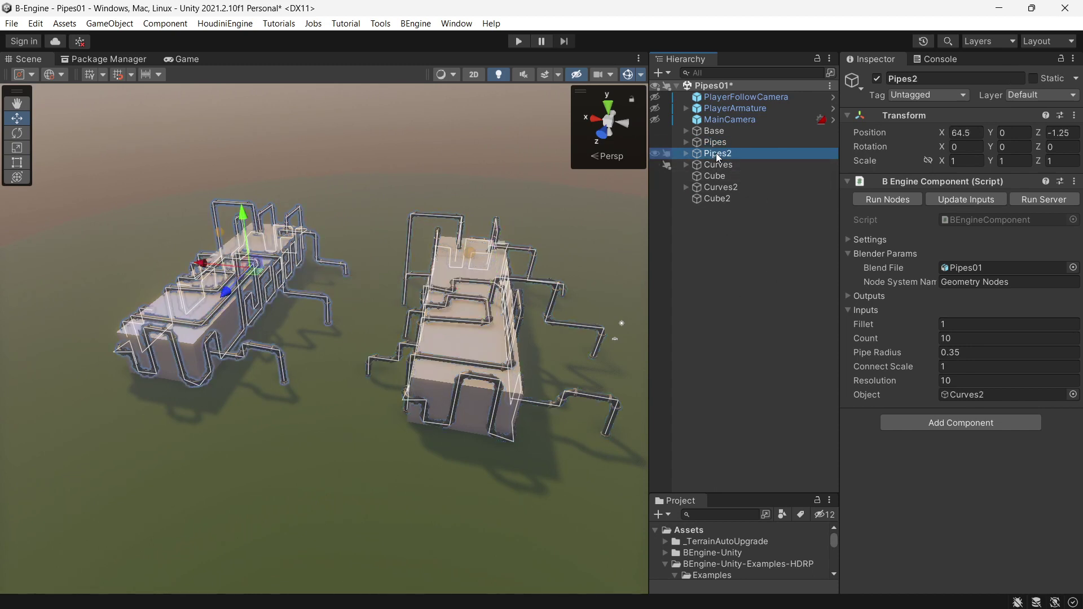
{"action": "left_click", "coordinate": [718, 142], "text": "ctrl"}
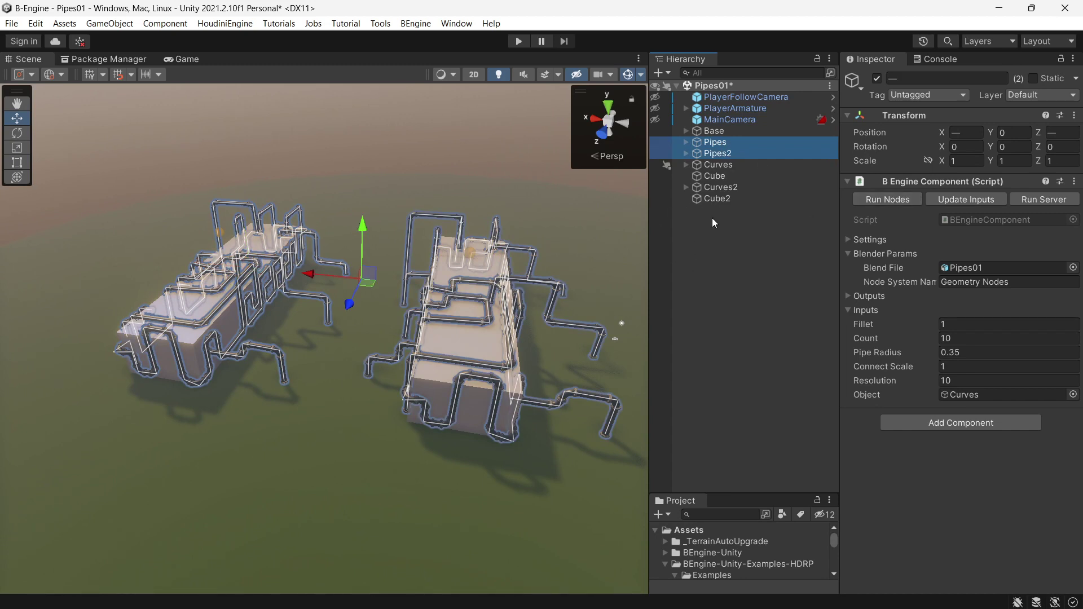
- Bring the Blender server window to the front and orbit its viewport
{"action": "key", "text": "alt+Tab"}
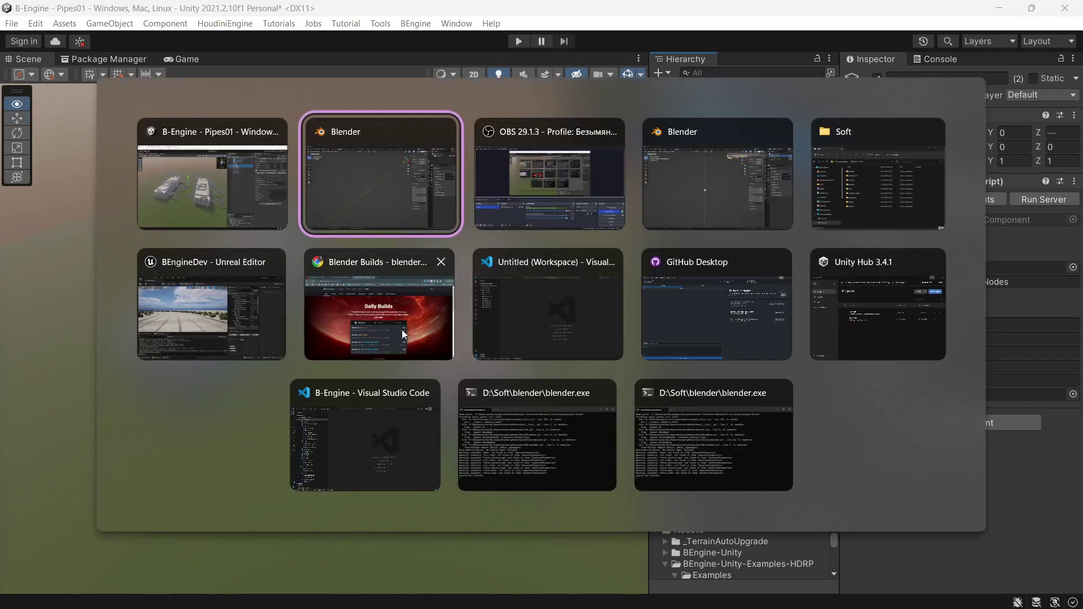
{"action": "left_click", "coordinate": [351, 194]}
{"action": "scroll", "coordinate": [460, 319], "scroll_direction": "down", "scroll_amount": 10}
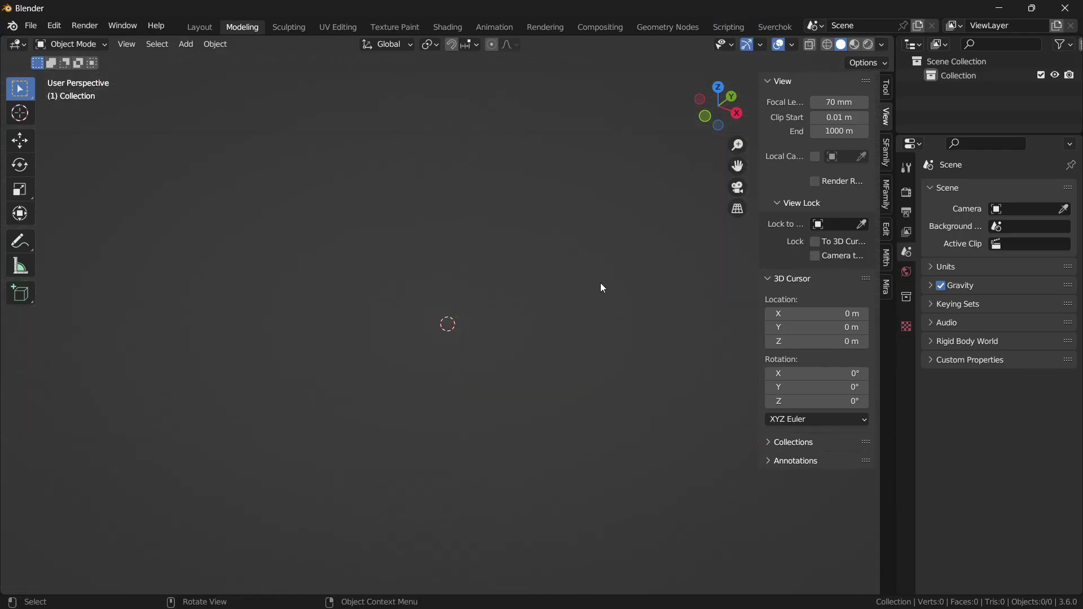
{"action": "middle_click_drag", "start_coordinate": [504, 319], "coordinate": [367, 303]}
{"action": "key", "text": "alt+Tab"}
{"action": "key", "text": "alt+Tab"}
{"action": "left_click", "coordinate": [488, 249]}
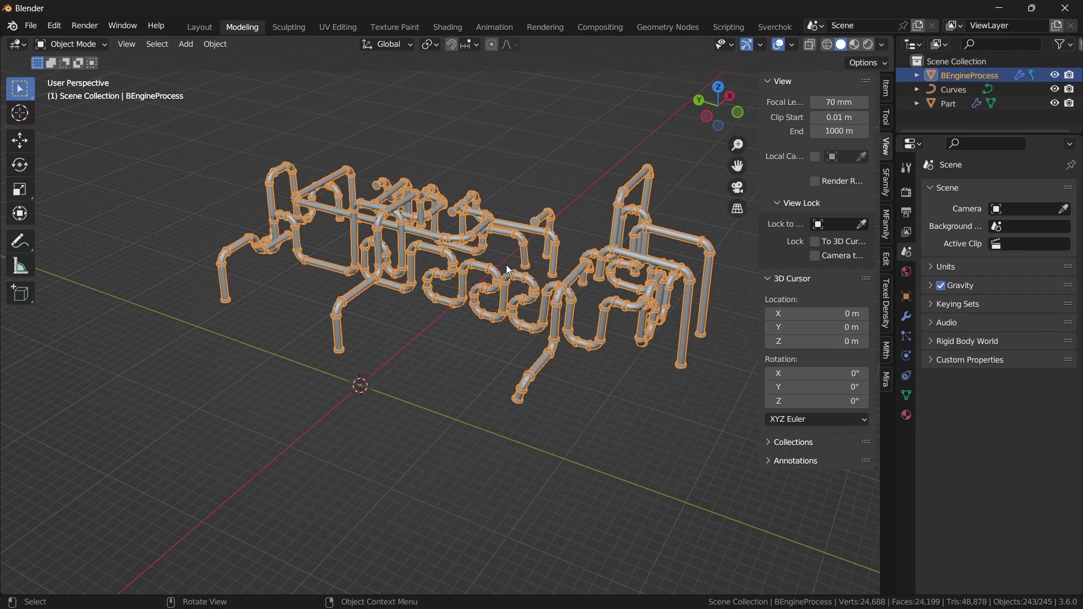
- Inspect the generated orange pipes in Blender, then start a new file with Ctrl+N
{"action": "middle_click_drag", "start_coordinate": [437, 275], "coordinate": [400, 306]}
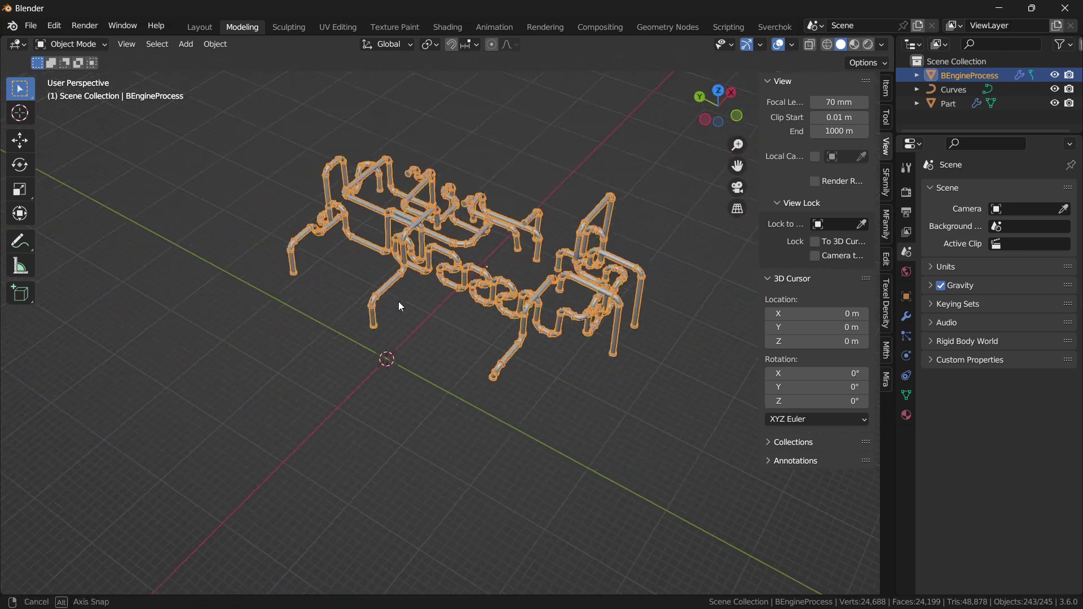
{"action": "scroll", "coordinate": [321, 274], "scroll_direction": "up", "scroll_amount": 5}
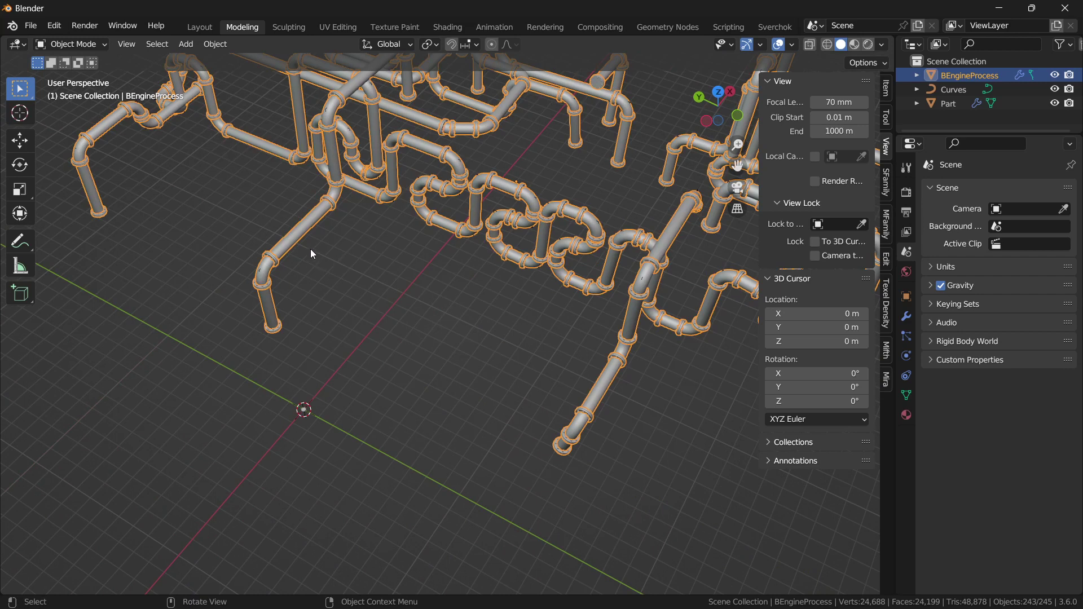
{"action": "scroll", "coordinate": [506, 284], "scroll_direction": "down", "scroll_amount": 5}
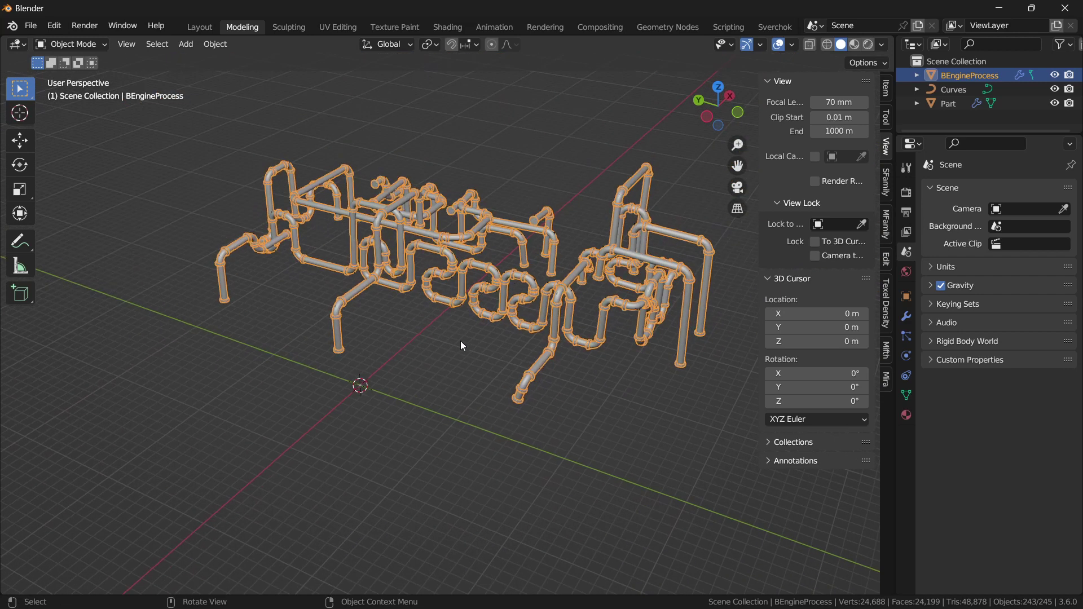
{"action": "mouse_move", "coordinate": [460, 340]}
{"action": "middle_mouse_down"}
{"action": "mouse_move", "coordinate": [437, 304]}
{"action": "mouse_move", "coordinate": [444, 330]}
{"action": "middle_mouse_up"}
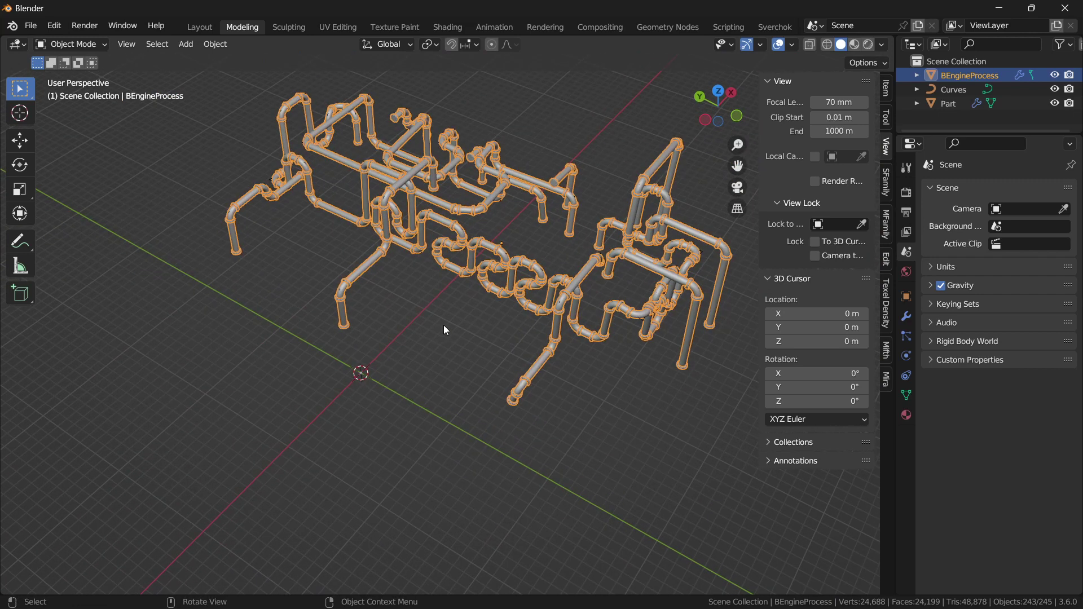
{"action": "scroll", "coordinate": [446, 327], "scroll_direction": "up", "scroll_amount": 2}
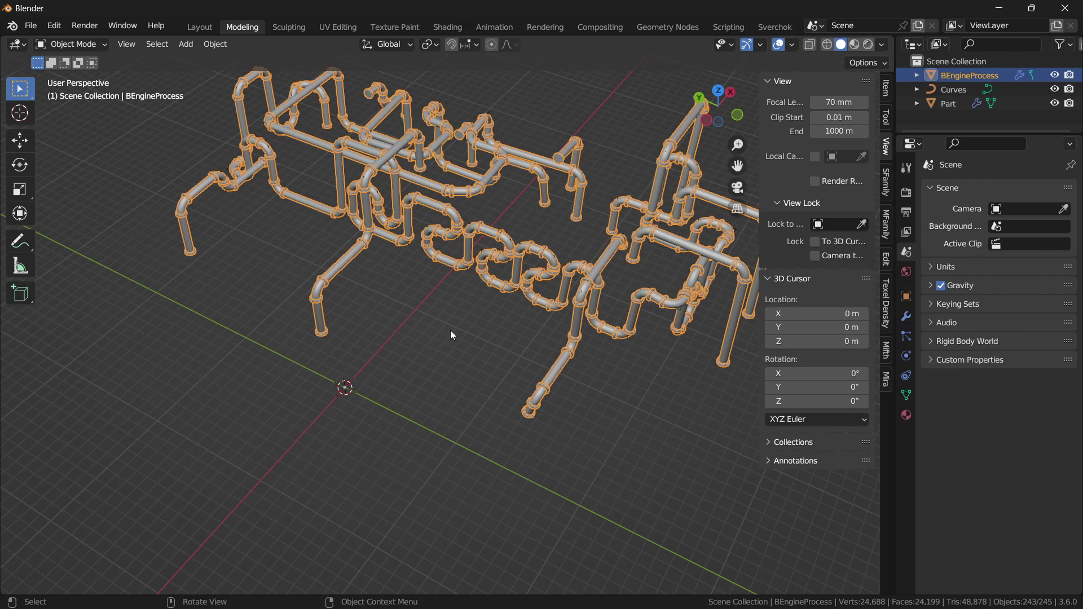
{"action": "key", "text": "ctrl+n"}
- Create a new General file and add a Mesh > Cube
{"action": "left_click", "coordinate": [441, 332]}
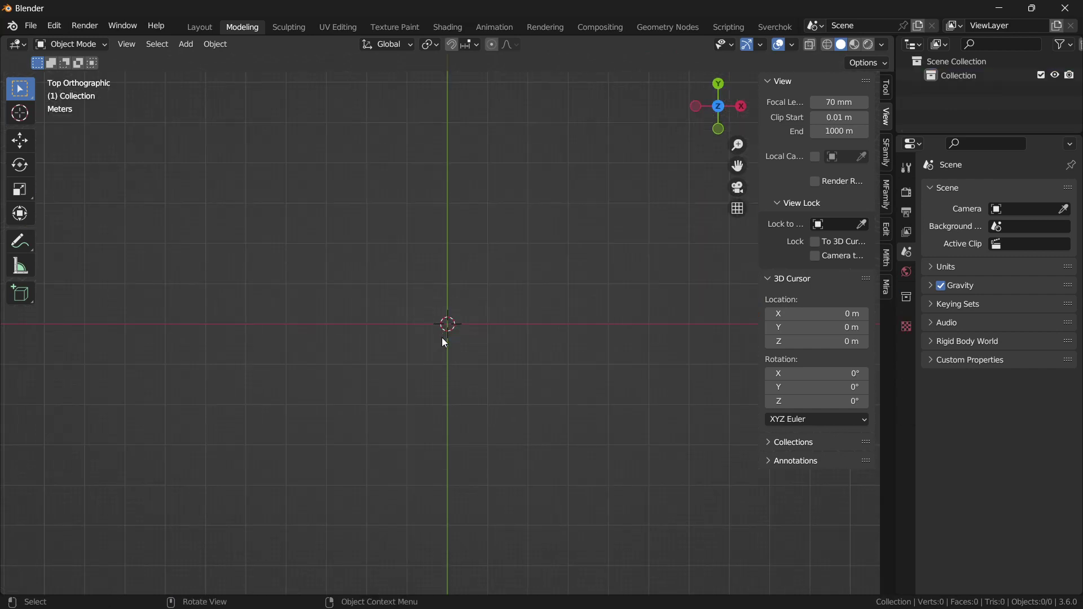
{"action": "middle_click_drag", "start_coordinate": [444, 342], "coordinate": [438, 288]}
{"action": "key", "text": "shift+a"}
{"action": "mouse_move", "coordinate": [490, 324]}
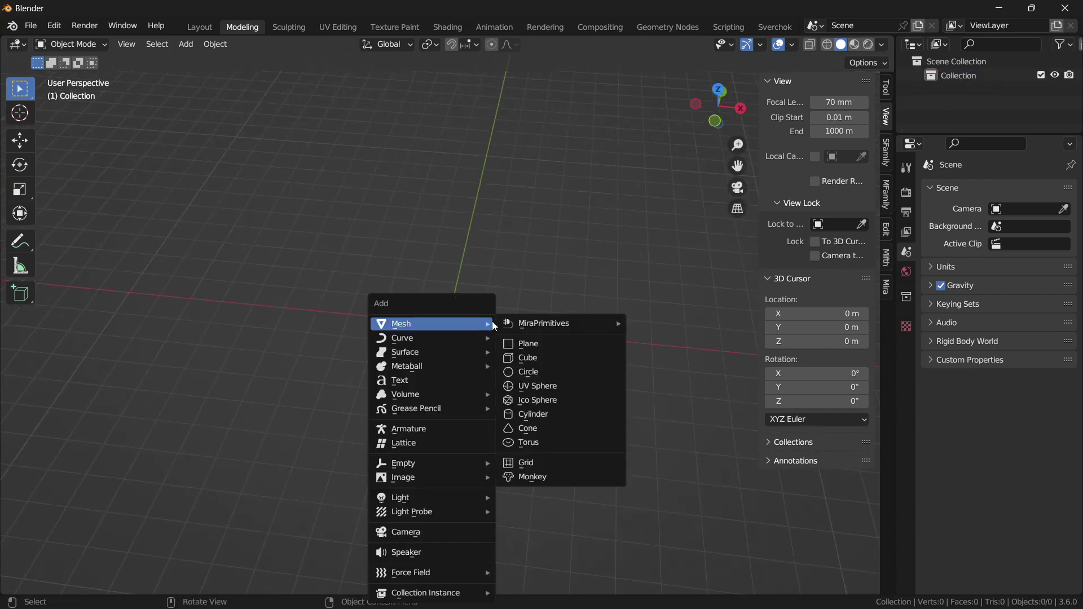
{"action": "left_click", "coordinate": [530, 358]}
{"action": "middle_click_drag", "start_coordinate": [476, 306], "coordinate": [468, 331]}
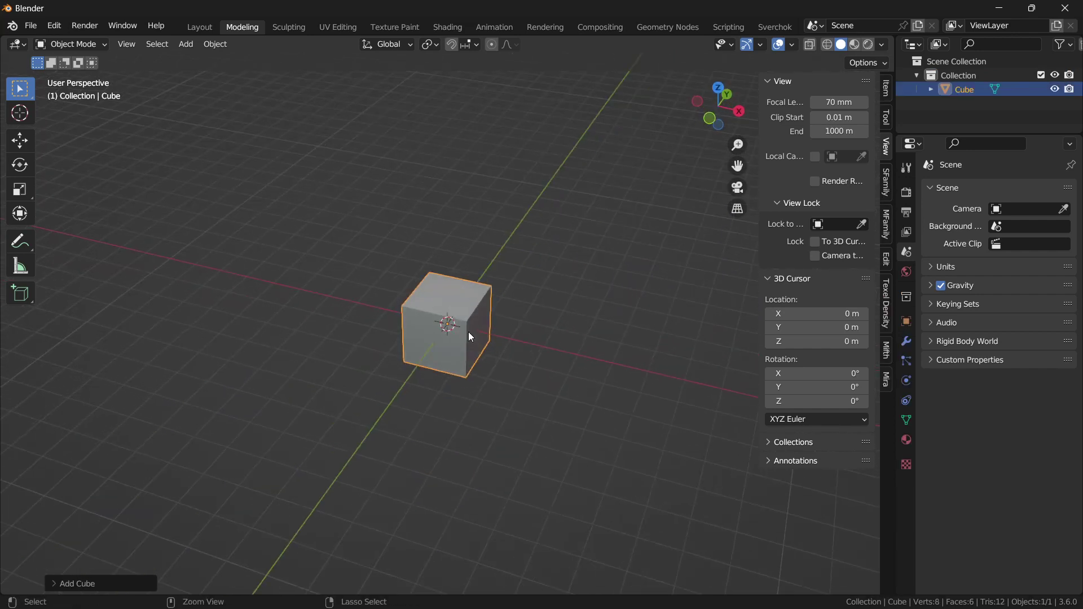
- Save the file as untitled.blend on the Desktop and return to Unity
{"action": "key", "text": "ctrl+s"}
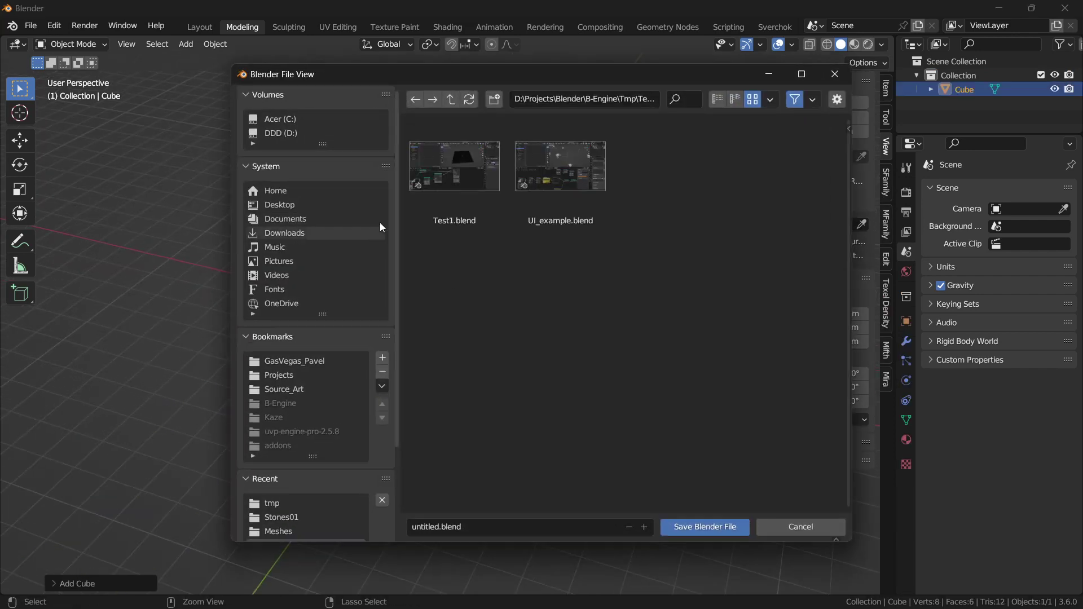
{"action": "left_click", "coordinate": [292, 206]}
{"action": "left_click", "coordinate": [702, 529]}
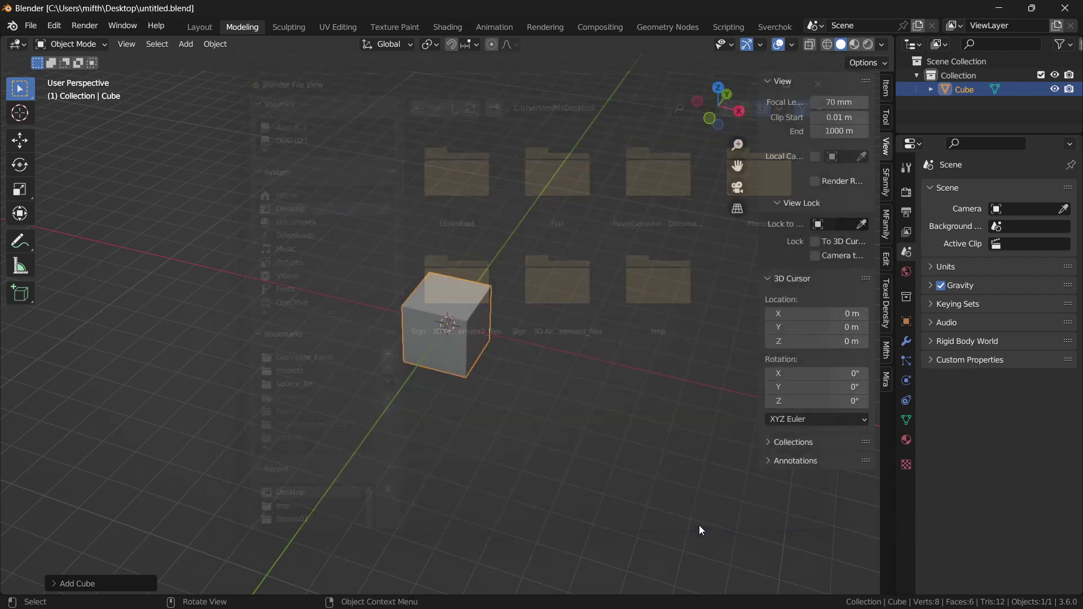
{"action": "middle_click_drag", "start_coordinate": [510, 322], "coordinate": [467, 324]}
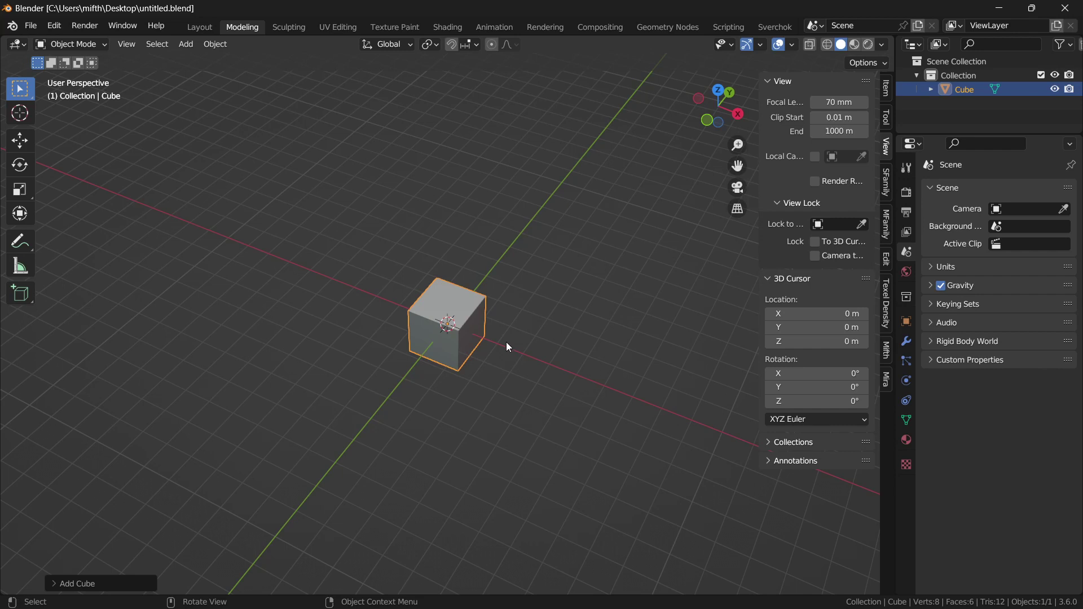
{"action": "mouse_move", "coordinate": [468, 353]}
{"action": "middle_mouse_down"}
{"action": "mouse_move", "coordinate": [452, 346]}
{"action": "mouse_move", "coordinate": [462, 353]}
{"action": "middle_mouse_up"}
{"action": "key", "text": "alt+Tab"}
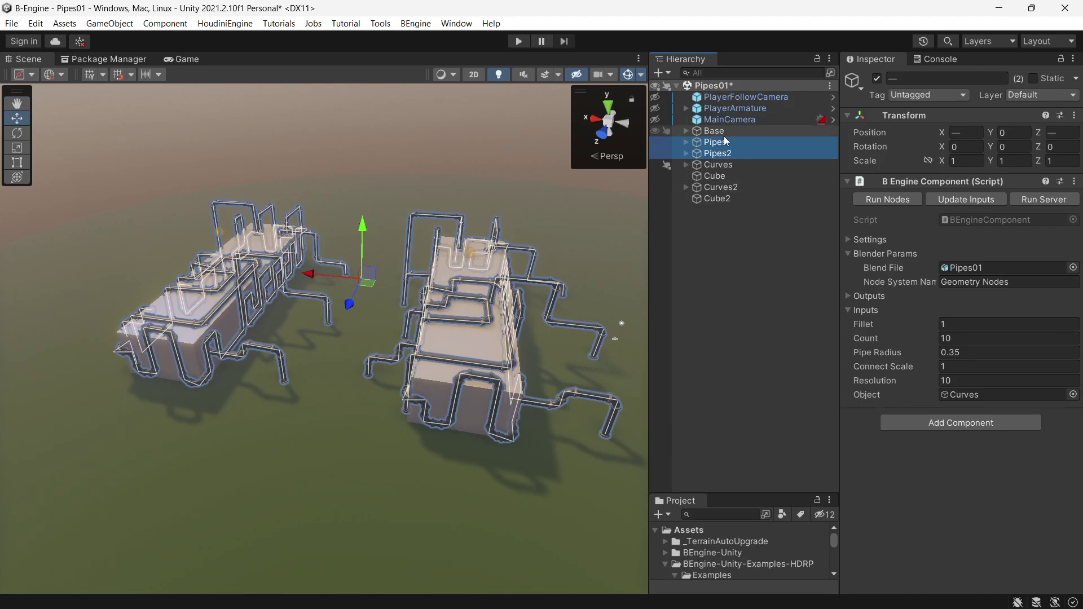
- Delete all BE_Pipes meshes under Pipes and rebuild them with Run Nodes
{"action": "left_click", "coordinate": [717, 155], "text": "ctrl"}
{"action": "left_click", "coordinate": [686, 142]}
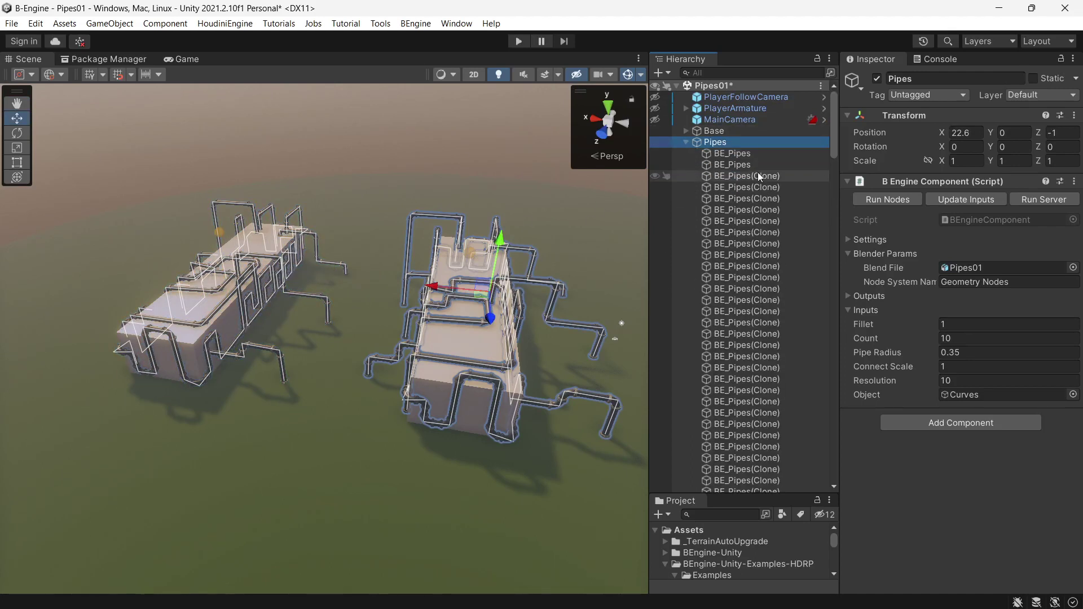
{"action": "left_click", "coordinate": [732, 154]}
{"action": "left_click", "coordinate": [747, 391], "text": "shift"}
{"action": "key", "text": "Delete"}
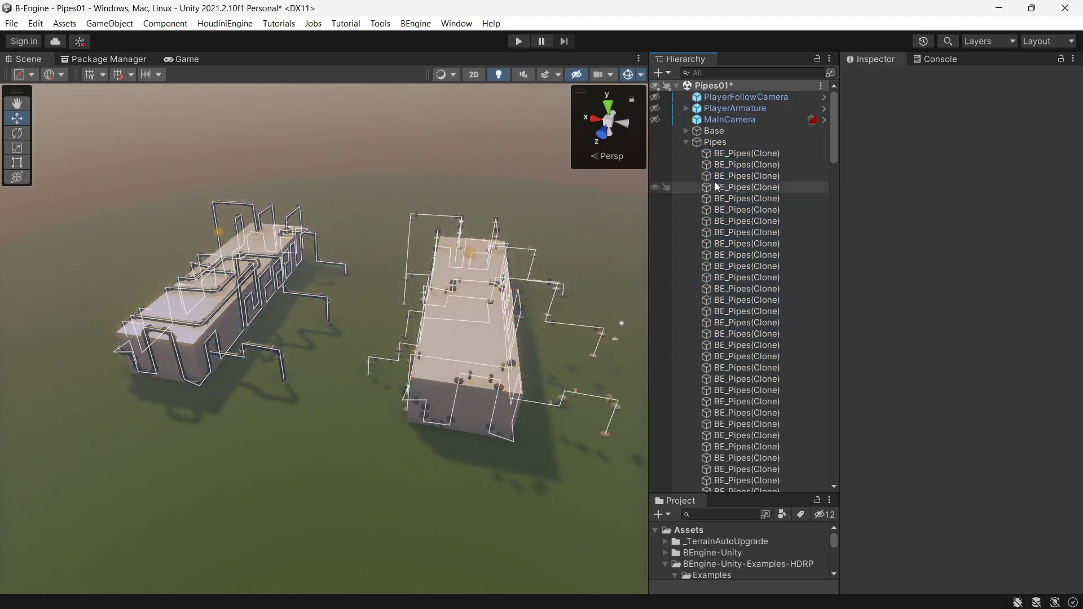
{"action": "left_click", "coordinate": [727, 144]}
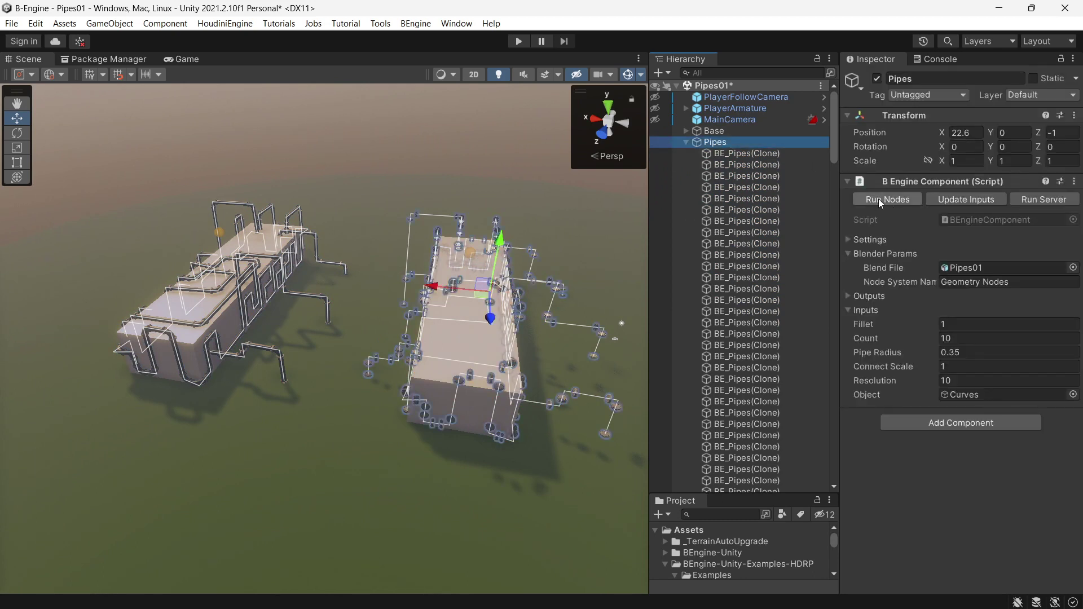
{"action": "left_click", "coordinate": [878, 198]}
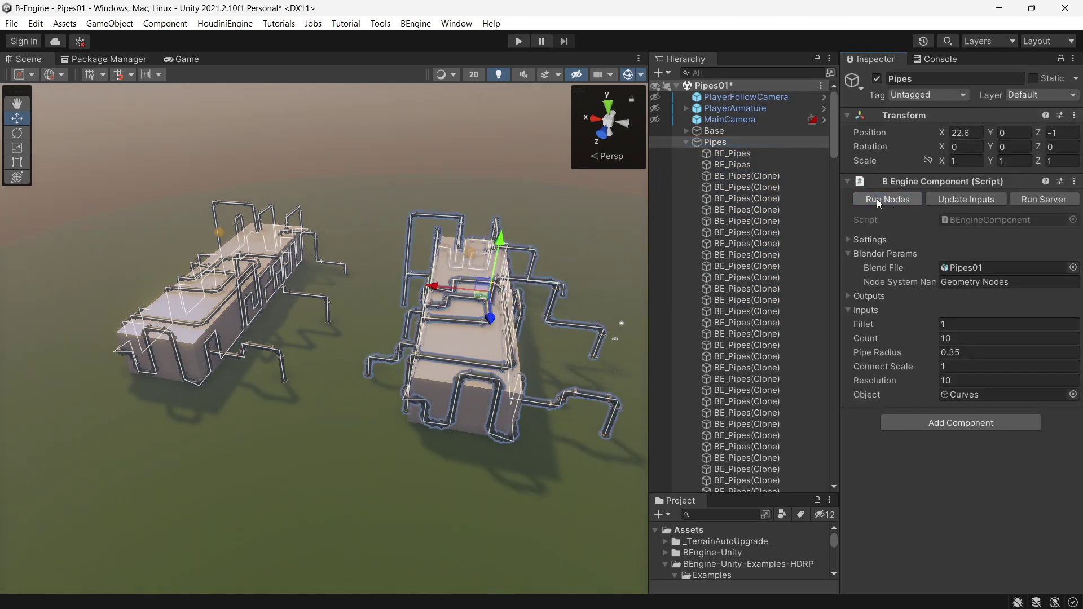
- In Blender, turn on Window > Toggle System Console
{"action": "key", "text": "alt+Tab"}
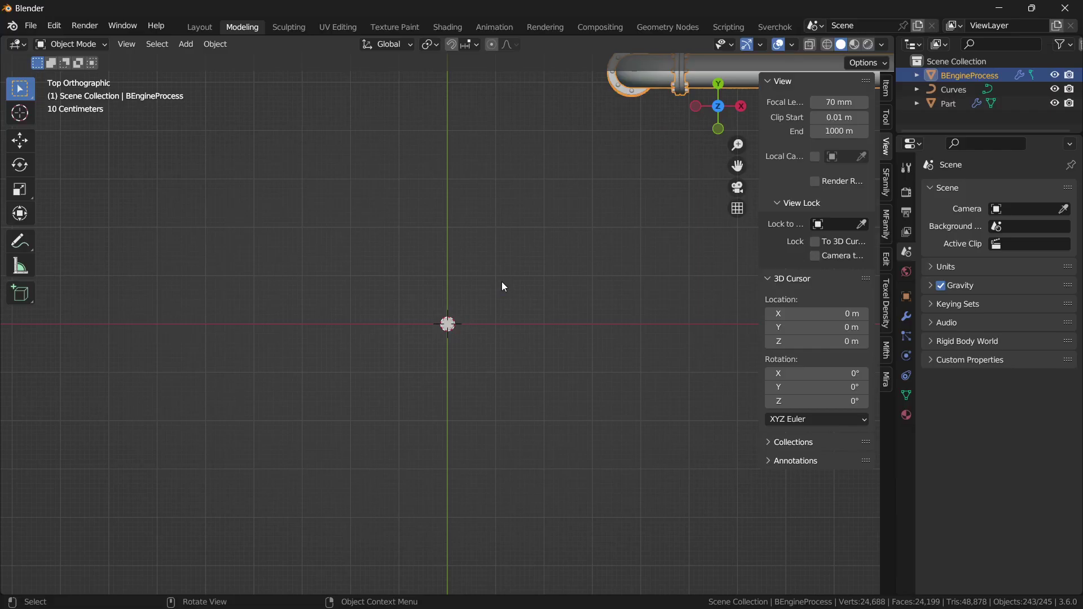
{"action": "middle_click_drag", "start_coordinate": [539, 344], "coordinate": [418, 331]}
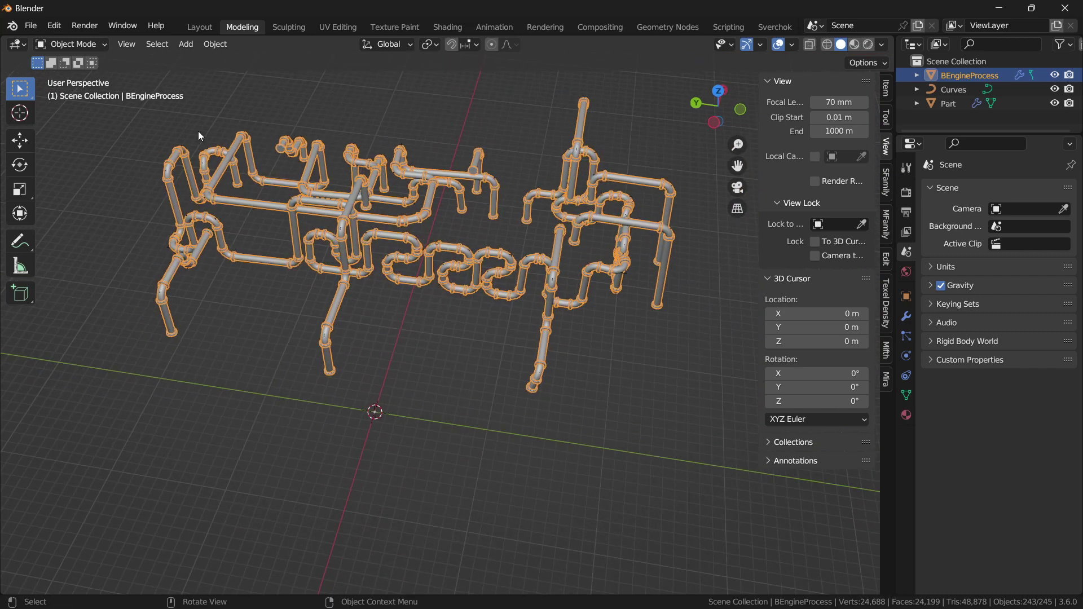
{"action": "left_click", "coordinate": [127, 25]}
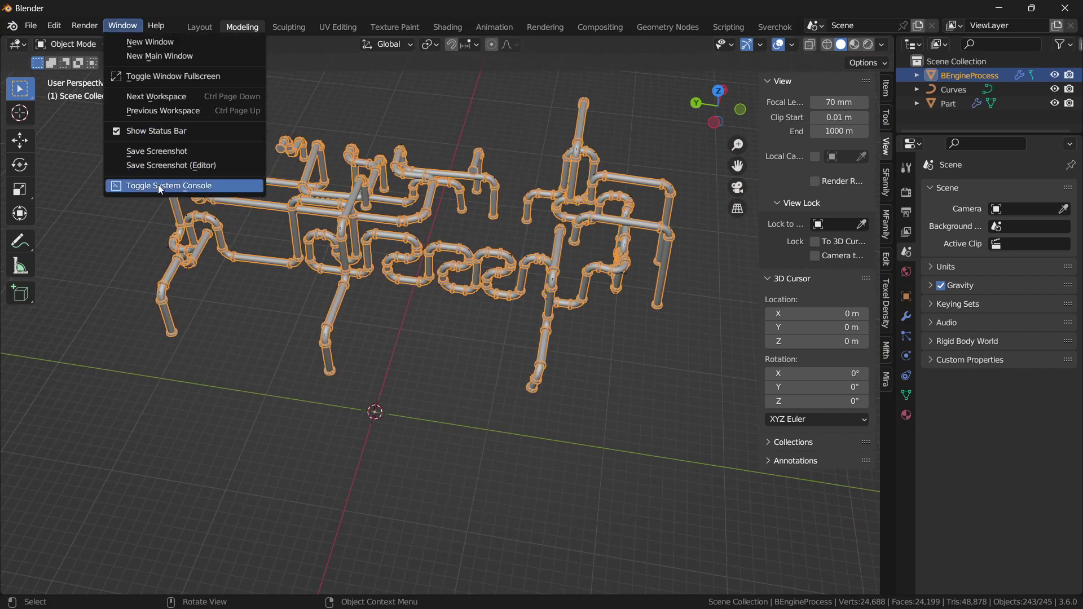
{"action": "left_click", "coordinate": [168, 186]}
{"action": "left_click", "coordinate": [124, 26]}
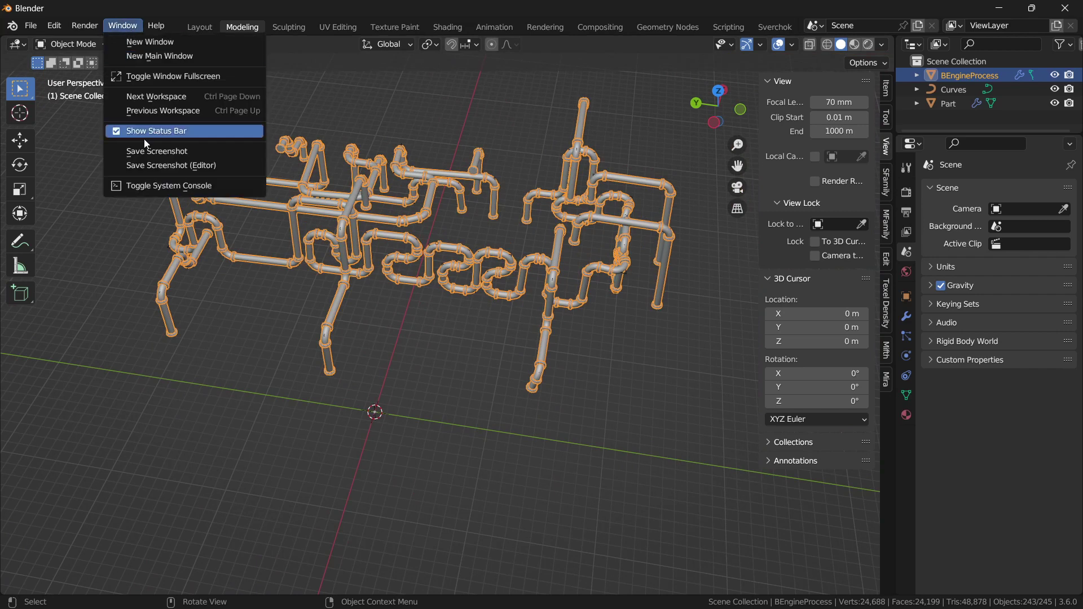
{"action": "left_click", "coordinate": [157, 186]}
- Move the console window aside to show the pipes and highlight its last three log lines
{"action": "key", "text": "alt+Tab"}
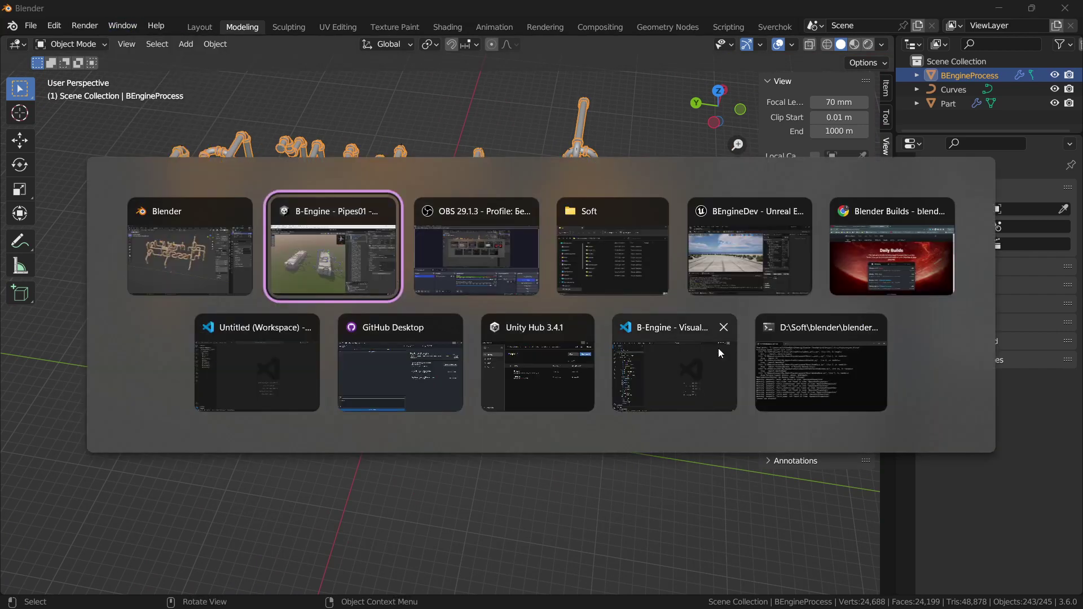
{"action": "left_click", "coordinate": [812, 355]}
{"action": "scroll", "coordinate": [812, 367], "scroll_direction": "up", "scroll_amount": 3, "text": "ctrl"}
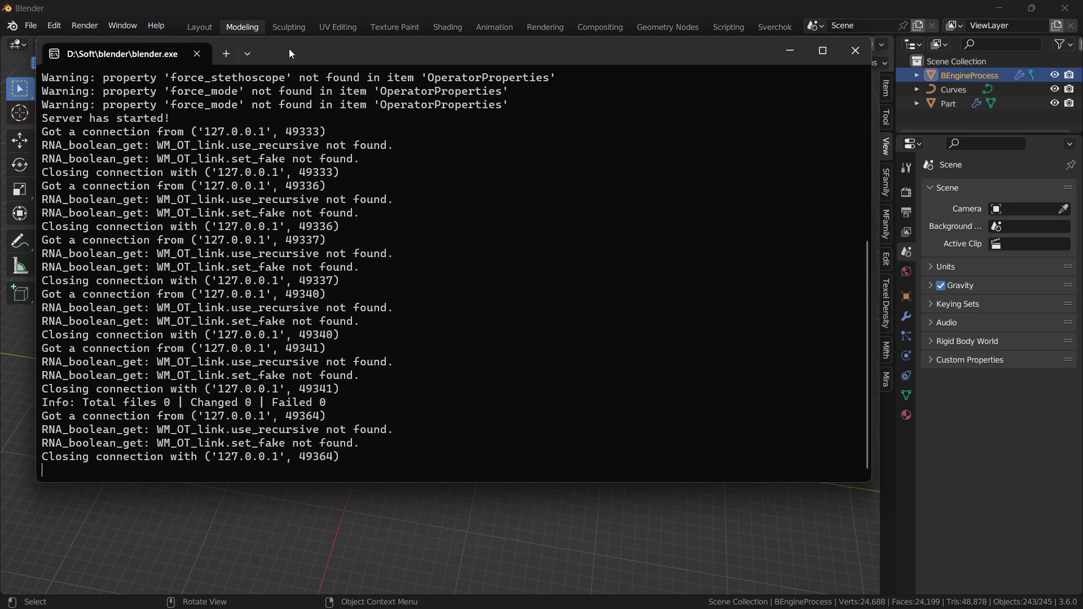
{"action": "left_click_drag", "start_coordinate": [289, 48], "coordinate": [546, 93]}
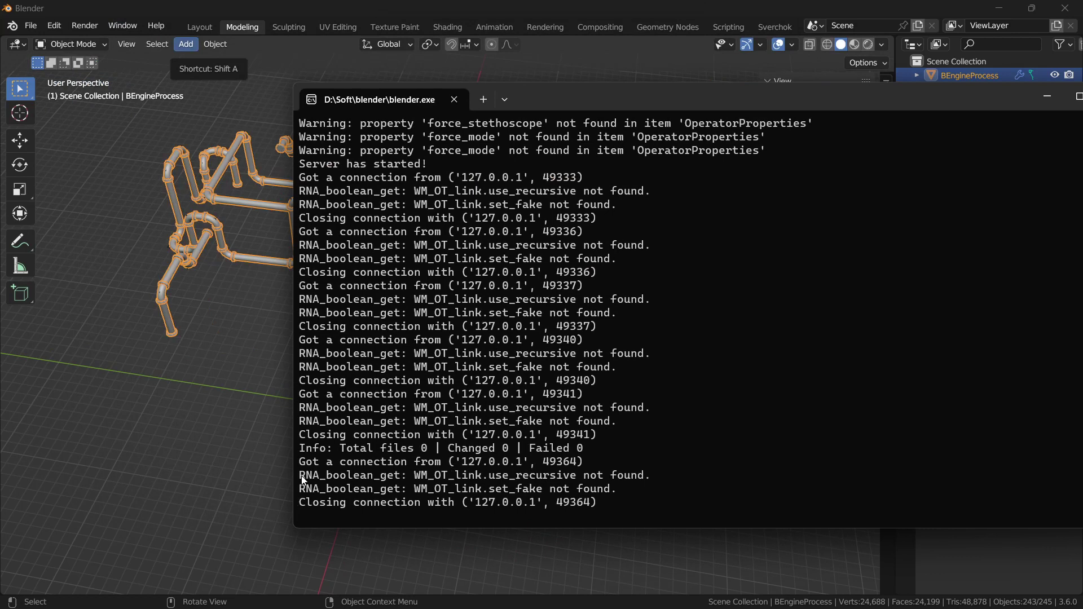
{"action": "left_click_drag", "start_coordinate": [302, 479], "coordinate": [592, 508]}
- Switch back to the B-Engine - Pipes01 Unity window
{"action": "key", "text": "alt+Tab"}
{"action": "left_click", "coordinate": [510, 265]}
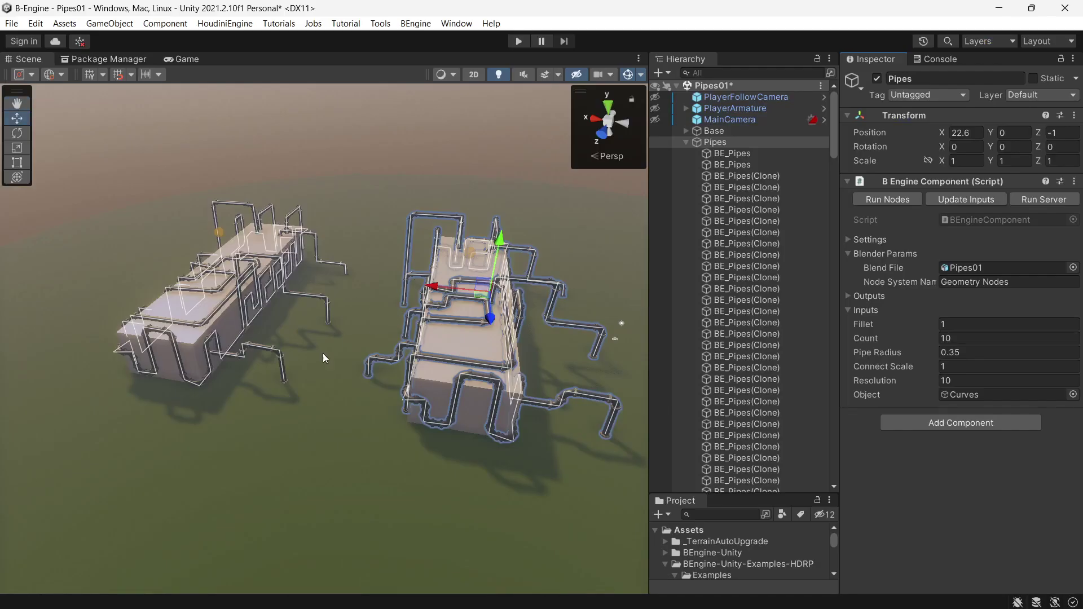